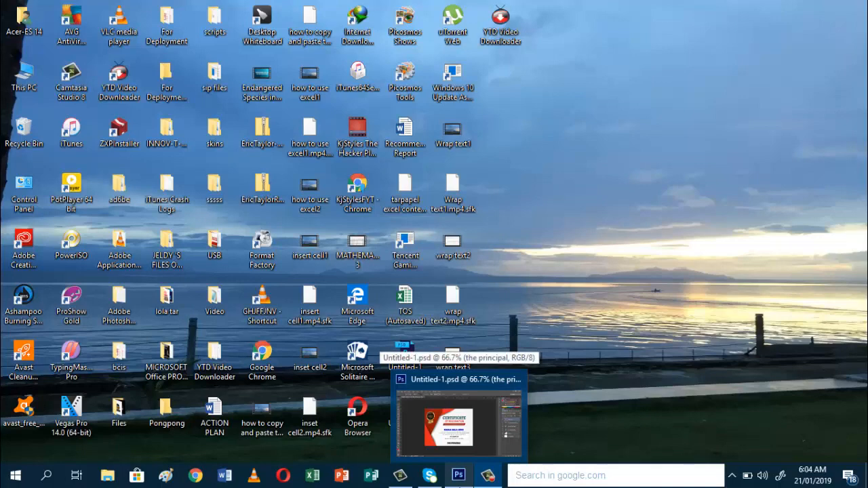
# Step: Switch to Photoshop and open the image 1200px-Department_of_Education.svg from the Pictures folder
pyautogui.click(458, 417)
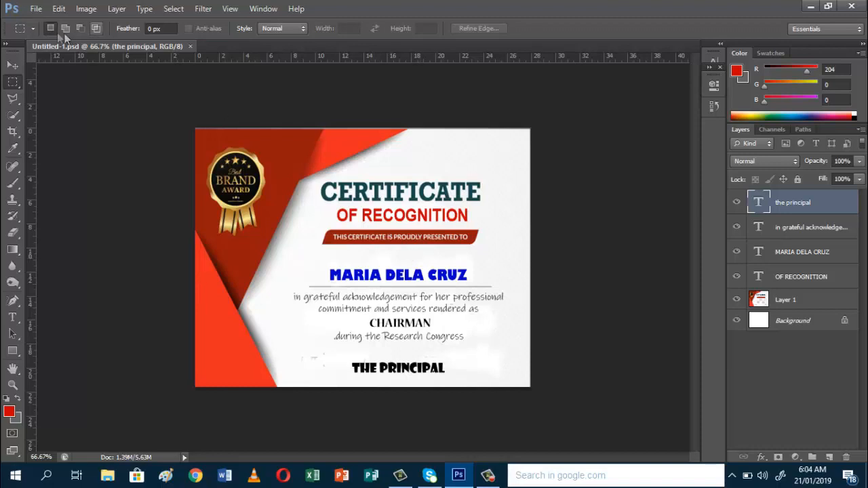
pyautogui.click(36, 11)
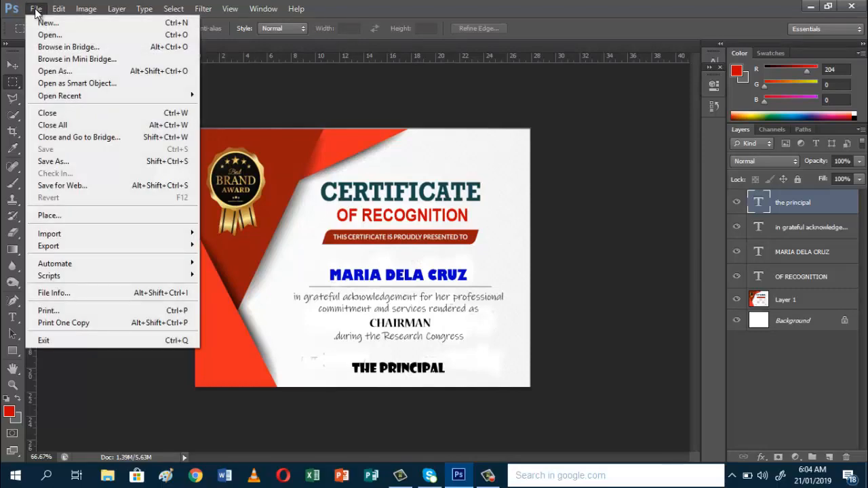
pyautogui.click(52, 35)
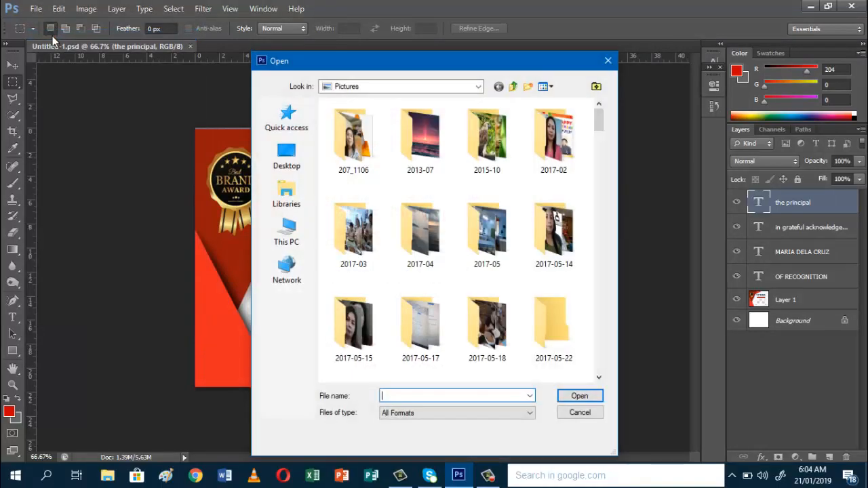
pyautogui.click(598, 378)
pyautogui.moveTo(598, 378); pyautogui.dragTo(597, 378)
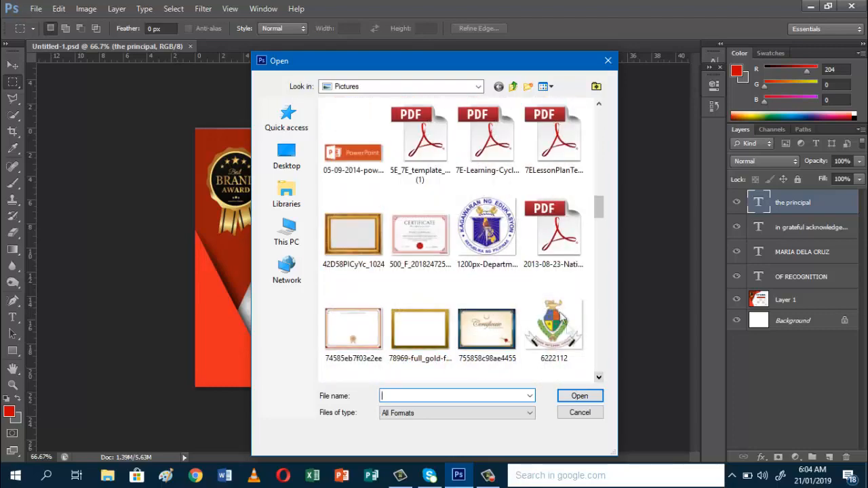
pyautogui.click(491, 233)
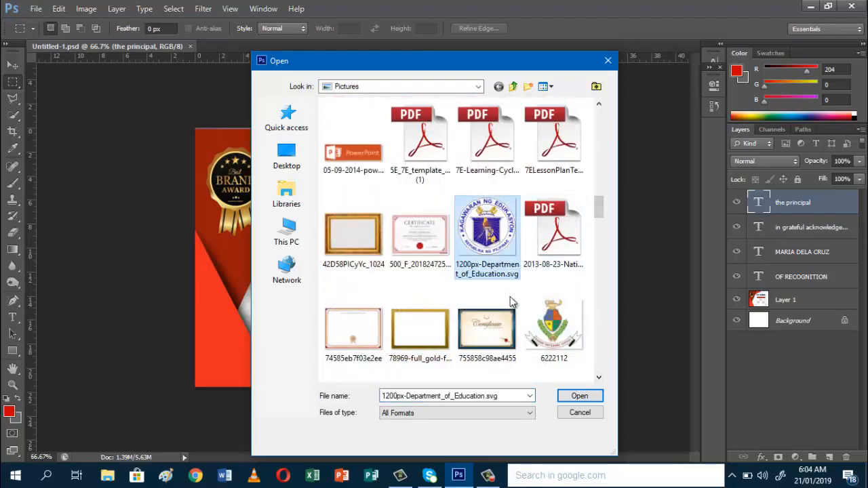
pyautogui.click(569, 399)
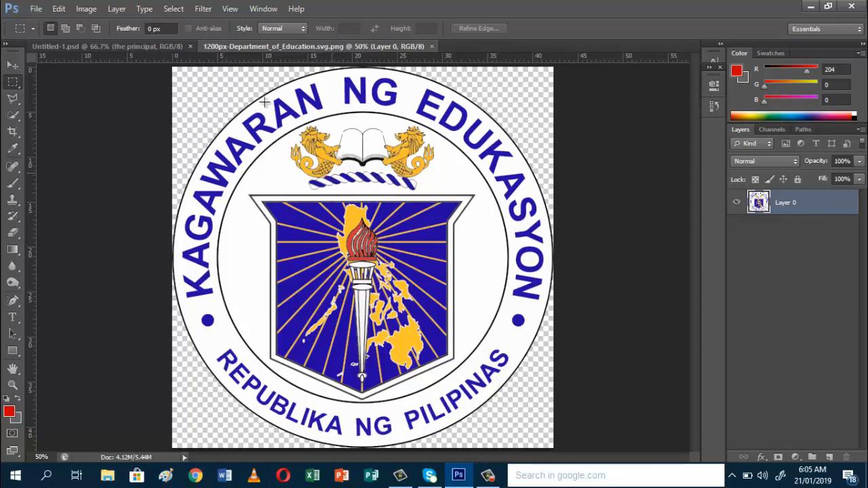
# Step: Arrange the seal image and the certificate document side by side in a 2-up Vertical layout
pyautogui.click(263, 9)
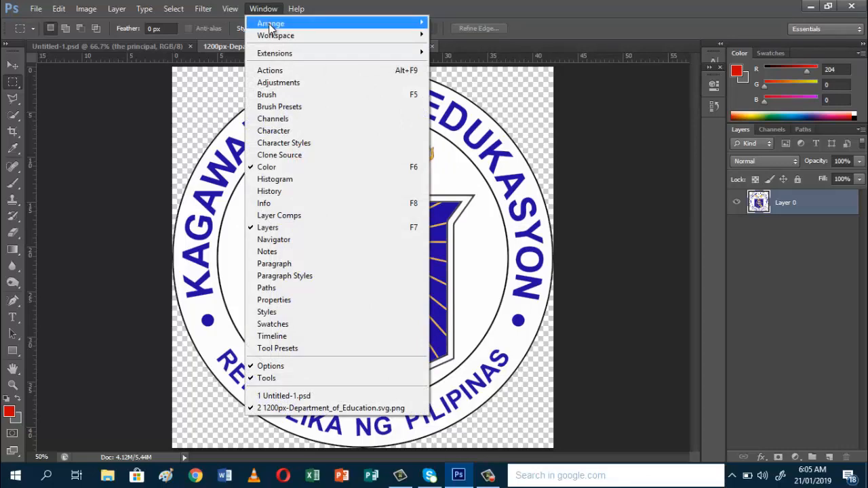
pyautogui.moveTo(271, 23)
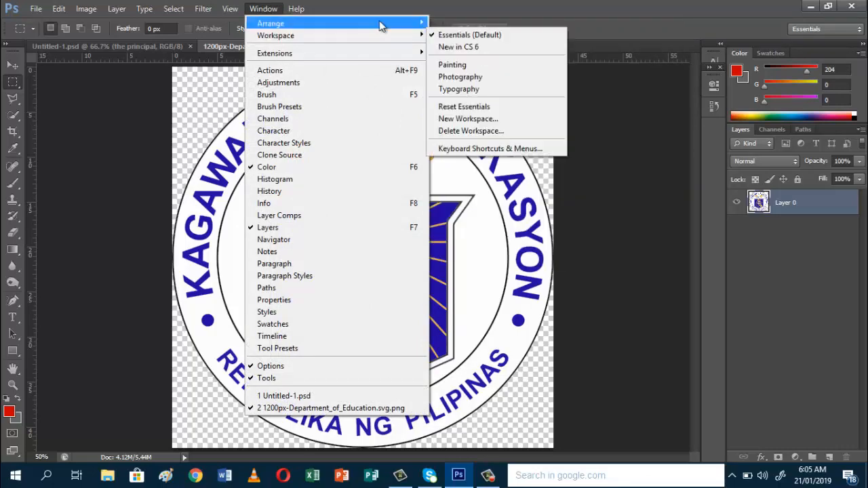
pyautogui.moveTo(423, 25)
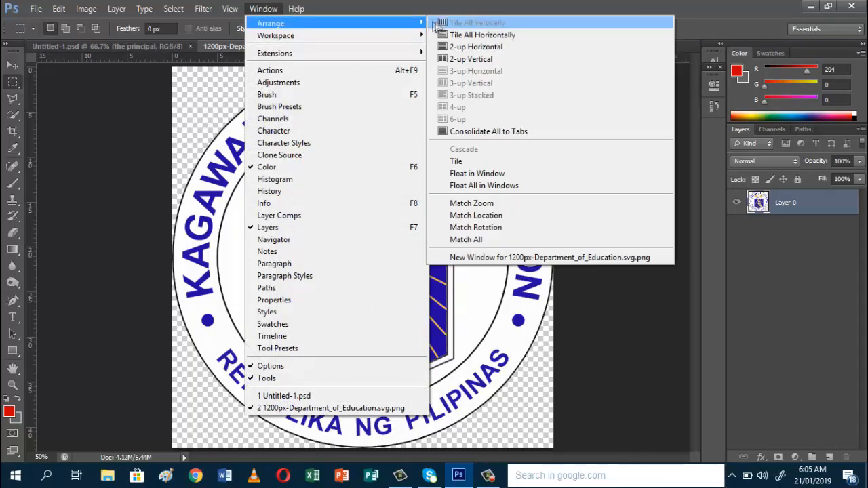
pyautogui.click(456, 60)
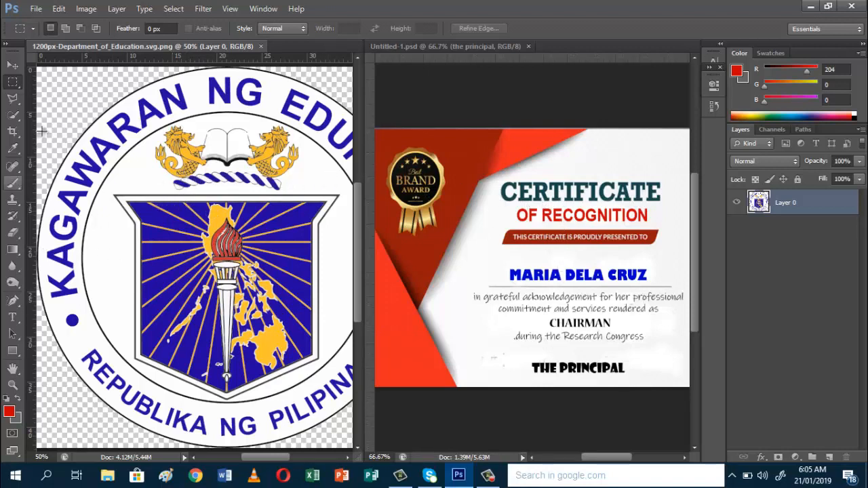
# Step: Copy the seal into the certificate document with the Move tool and close the seal's source image
pyautogui.click(15, 67)
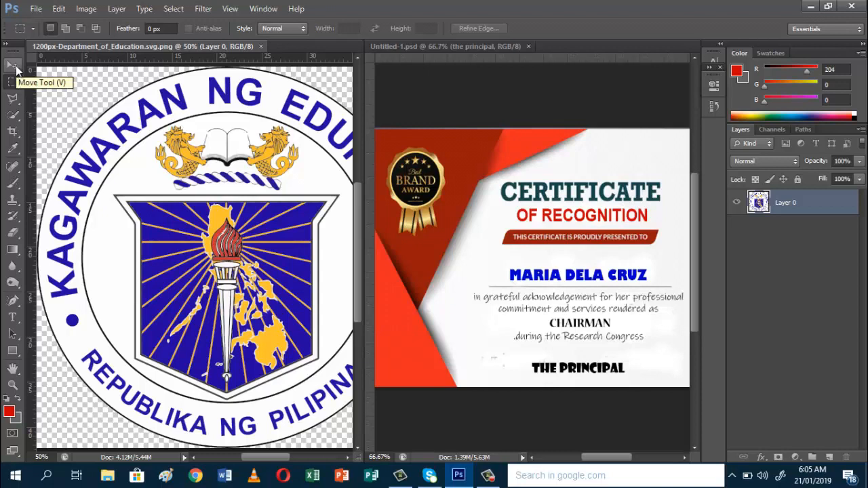
pyautogui.click(16, 68)
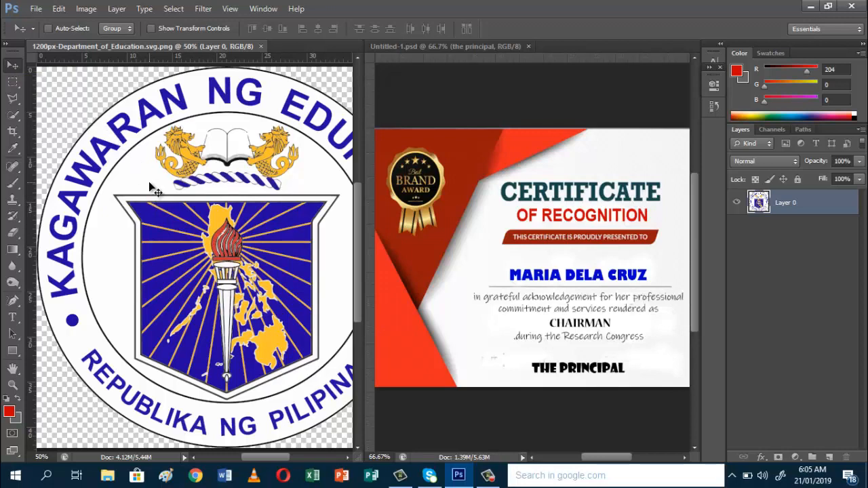
pyautogui.moveTo(149, 181); pyautogui.dragTo(500, 272)
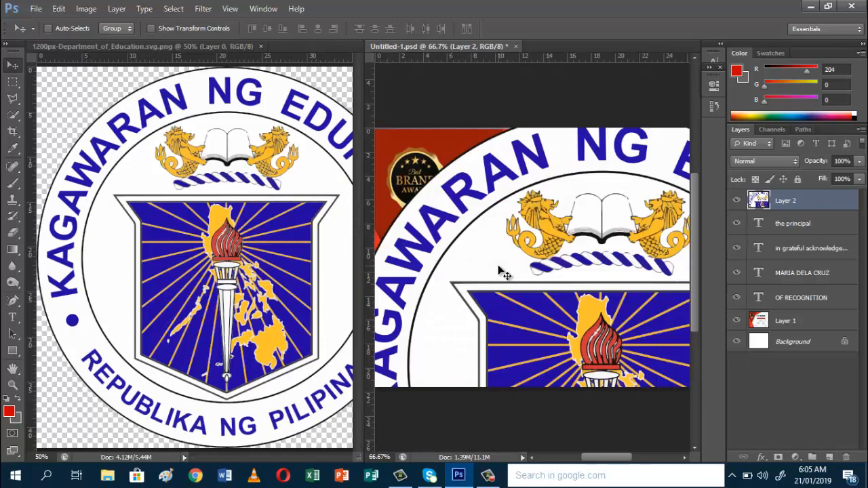
pyautogui.click(261, 46)
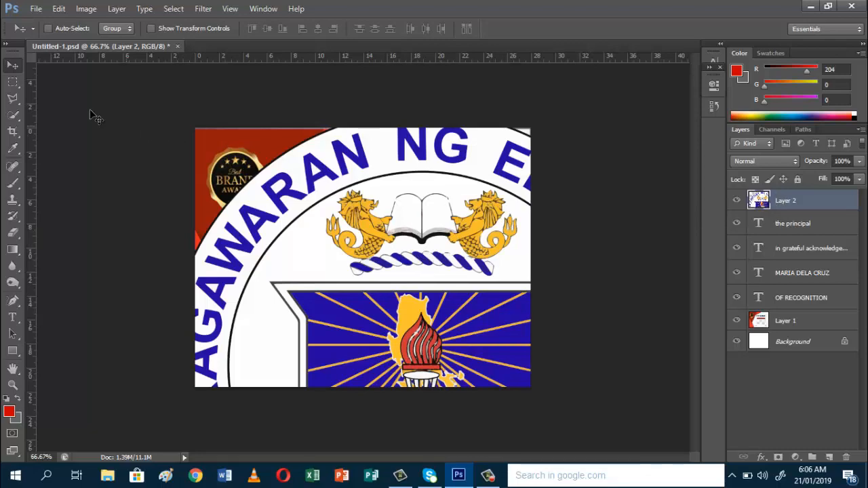
# Step: Shrink the seal with Free Transform to about 13% width and 10.5% height, placing it over the red banner under the heading
pyautogui.click(60, 9)
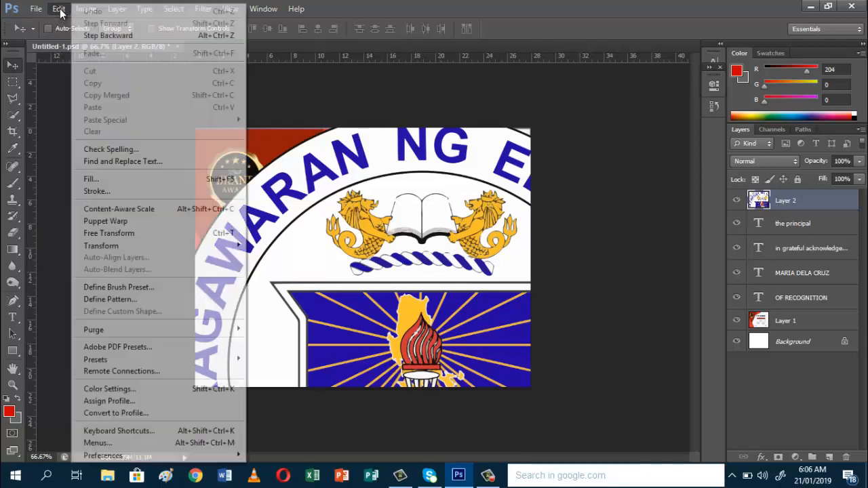
pyautogui.click(110, 233)
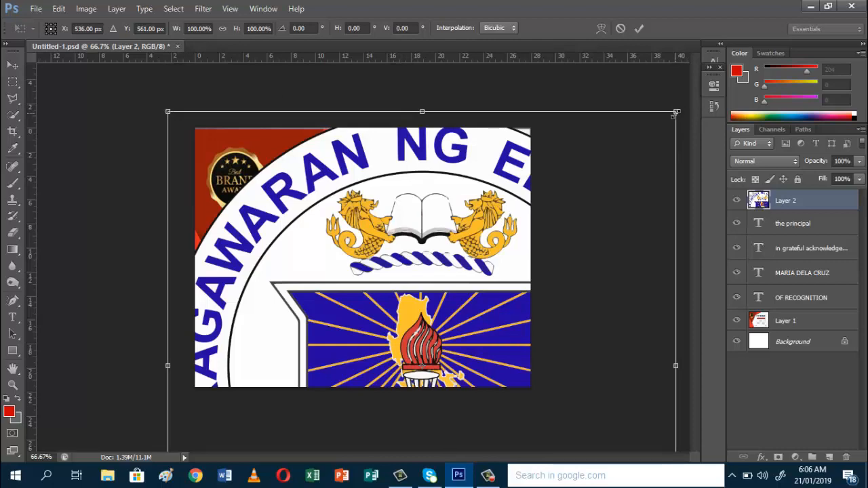
pyautogui.moveTo(676, 112); pyautogui.dragTo(368, 328)
pyautogui.moveTo(305, 363); pyautogui.dragTo(388, 208)
pyautogui.moveTo(251, 172); pyautogui.dragTo(334, 340)
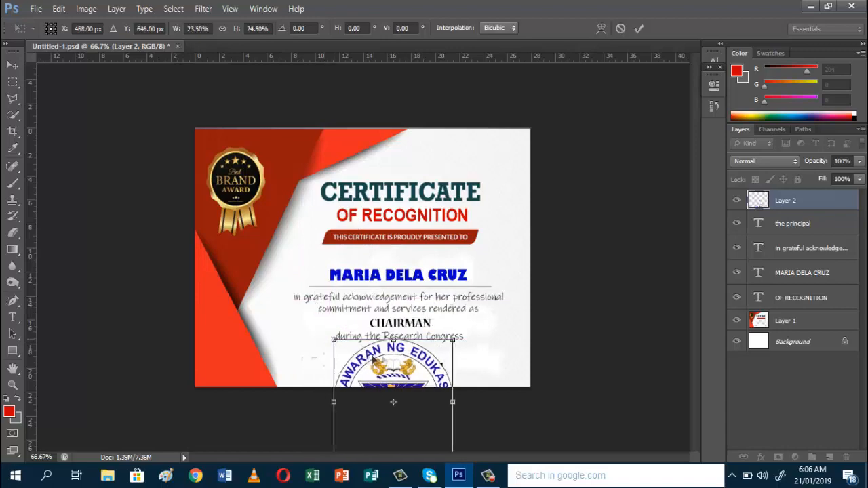
pyautogui.moveTo(432, 270); pyautogui.dragTo(435, 218)
pyautogui.moveTo(354, 329); pyautogui.dragTo(387, 274)
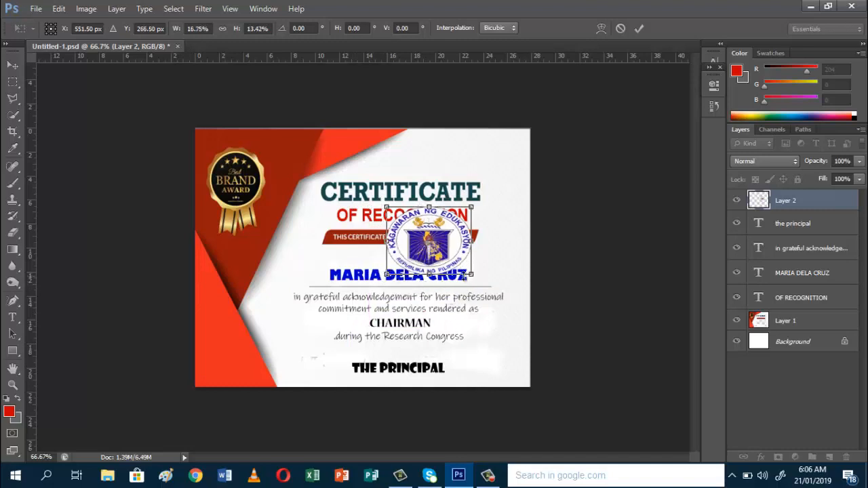
pyautogui.moveTo(473, 276); pyautogui.dragTo(454, 269)
pyautogui.moveTo(388, 211)
pyautogui.mouseDown()
pyautogui.moveTo(383, 184)
pyautogui.moveTo(390, 216)
pyautogui.mouseUp()
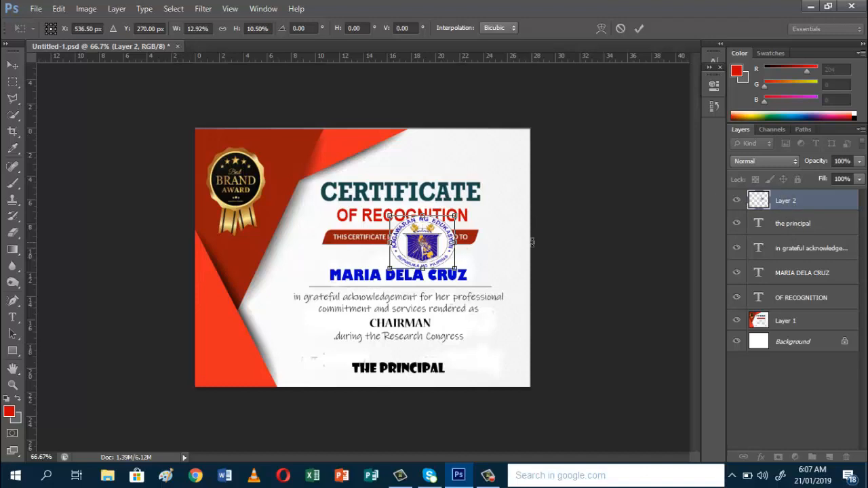
pyautogui.click(639, 28)
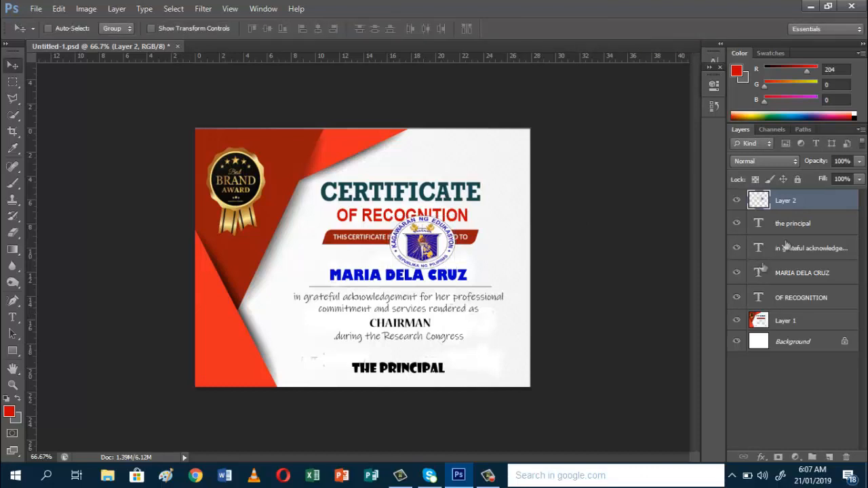
# Step: Place the seal's layer directly beneath the OF RECOGNITION text layer and shift the seal around the heading and banner
pyautogui.moveTo(793, 206); pyautogui.dragTo(798, 306)
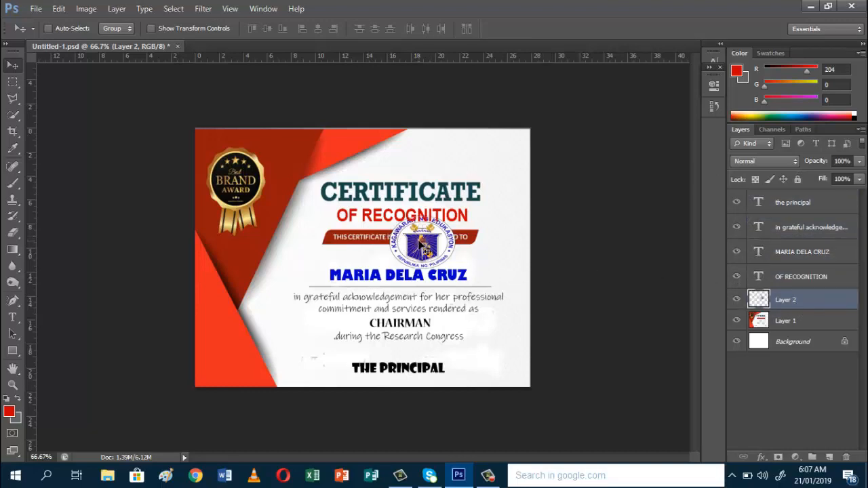
pyautogui.moveTo(419, 246); pyautogui.dragTo(406, 199)
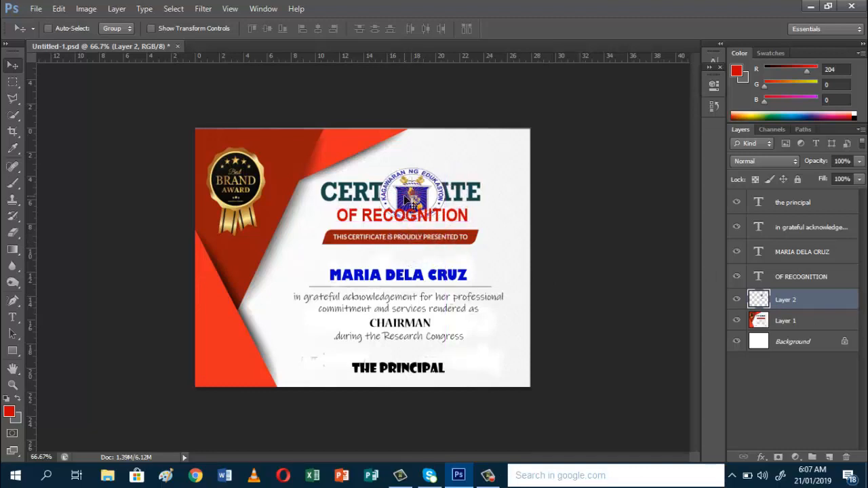
pyautogui.moveTo(415, 206); pyautogui.dragTo(434, 249)
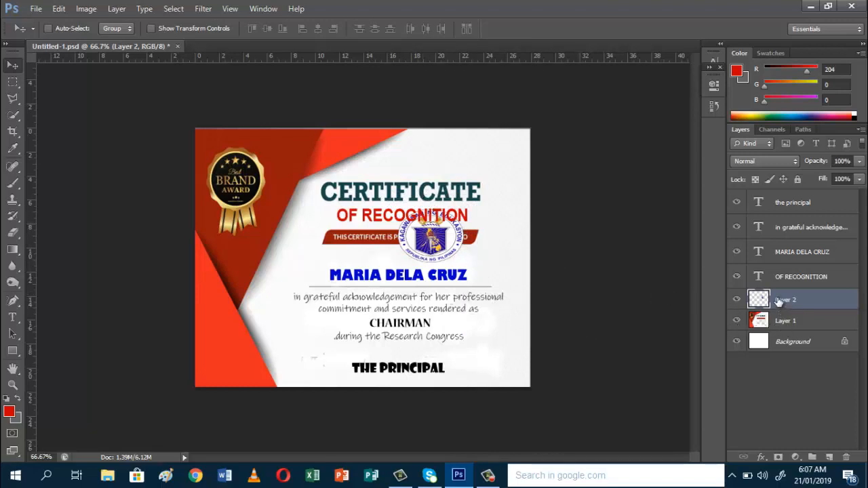
# Step: Try the seal's layer beneath Layer 1, shift the seal upward, and return its layer to just above Layer 1
pyautogui.moveTo(777, 300); pyautogui.dragTo(760, 323)
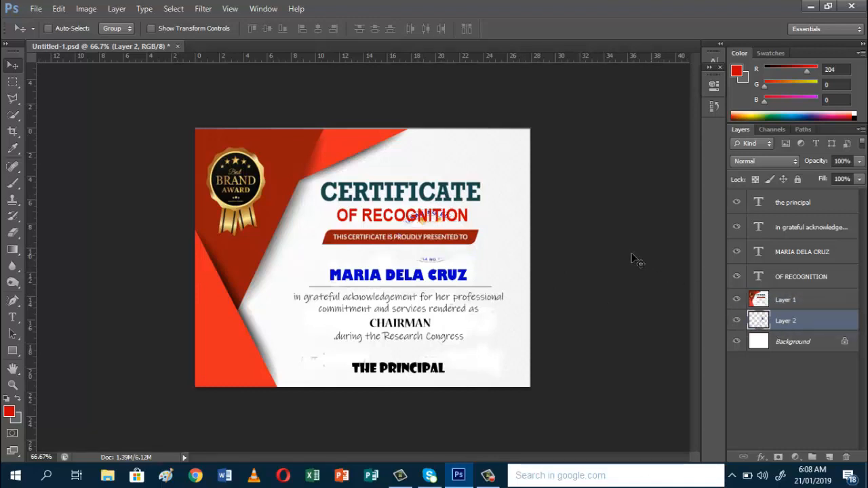
pyautogui.moveTo(420, 217); pyautogui.dragTo(420, 185)
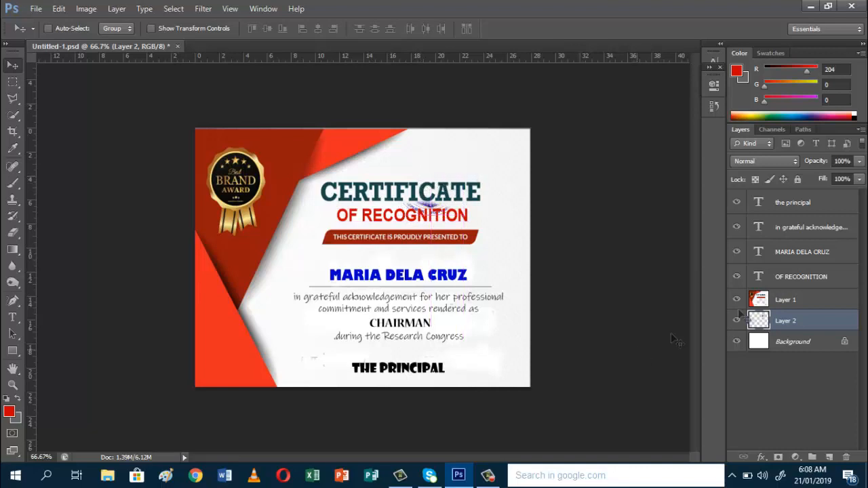
pyautogui.moveTo(780, 323); pyautogui.dragTo(771, 298)
# Step: Try the seal in the certificate's upper right corner and over the award badge, and settle it centred above the CERTIFICATE heading
pyautogui.moveTo(439, 194); pyautogui.dragTo(492, 160)
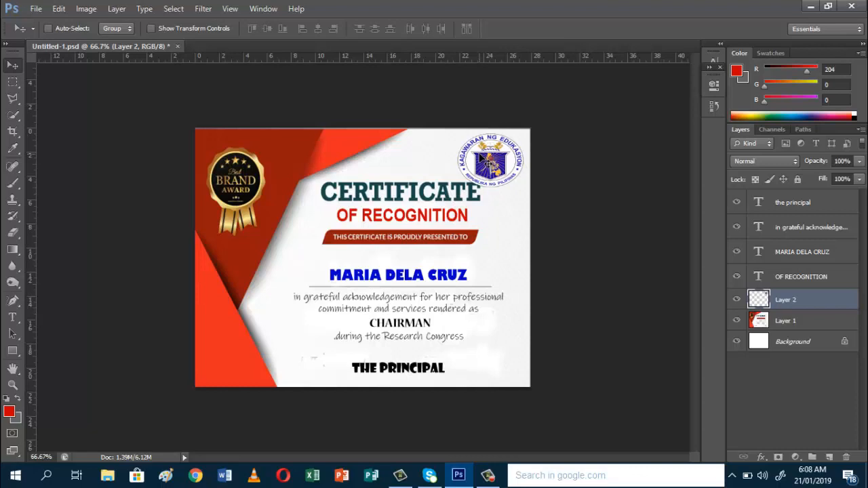
pyautogui.moveTo(480, 158); pyautogui.dragTo(469, 156)
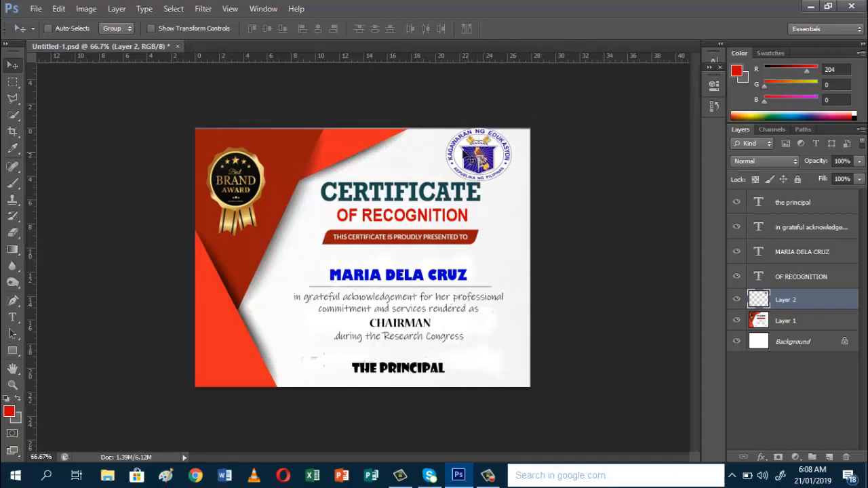
pyautogui.moveTo(469, 157); pyautogui.dragTo(231, 182)
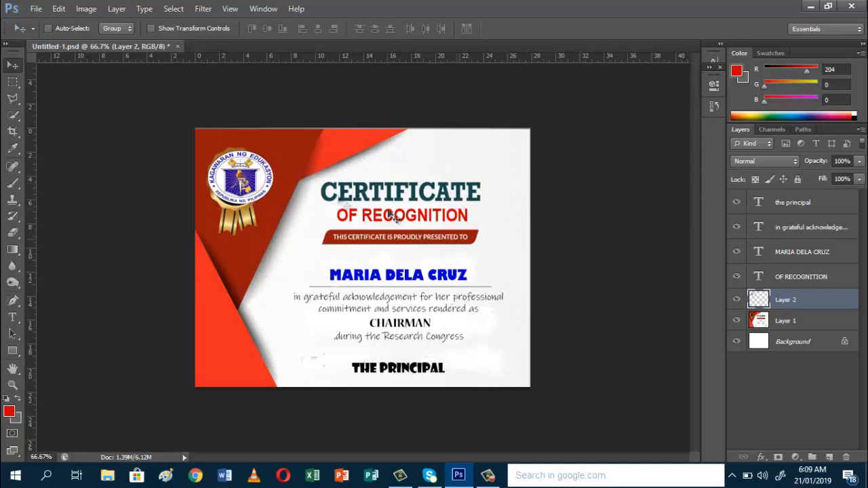
pyautogui.moveTo(254, 171); pyautogui.dragTo(426, 157)
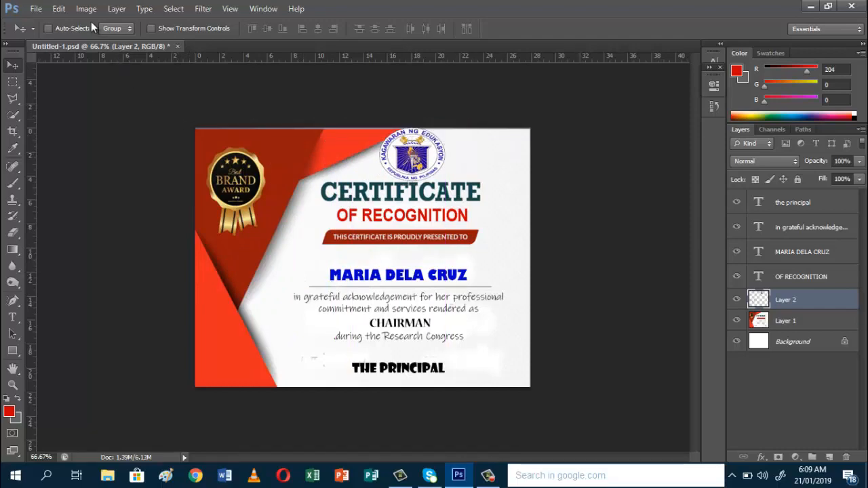
# Step: Scale the seal above the heading with Free Transform to about 71% width and 69% height, clear of the certificate's top edge
pyautogui.click(56, 11)
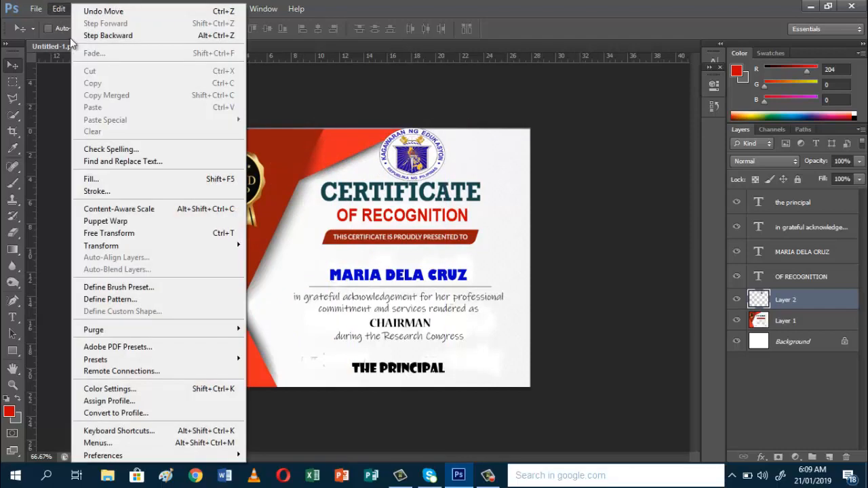
pyautogui.click(116, 233)
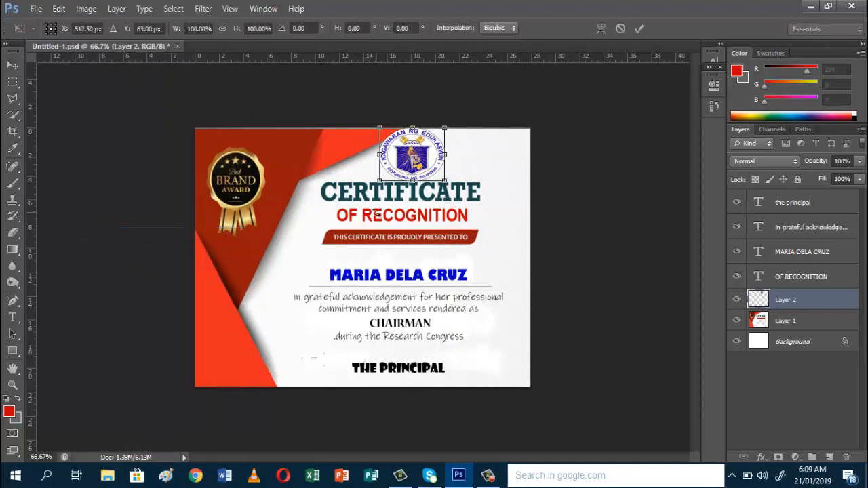
pyautogui.moveTo(412, 180); pyautogui.dragTo(392, 151)
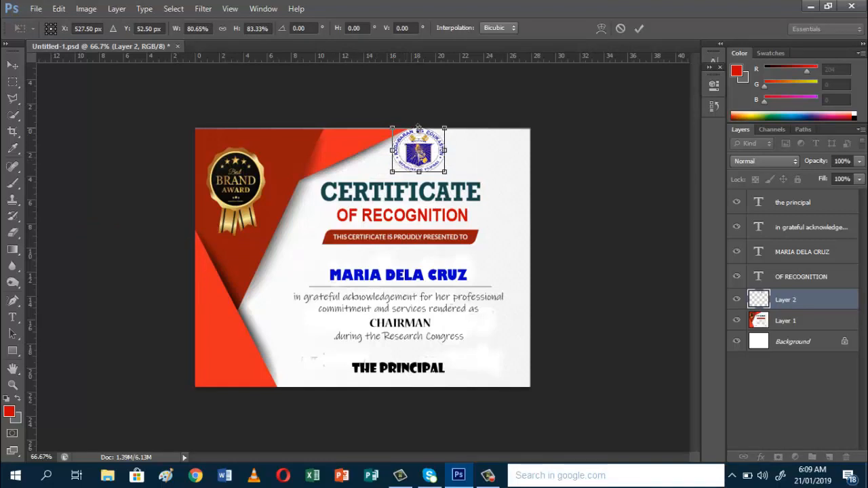
pyautogui.moveTo(419, 128); pyautogui.dragTo(438, 153)
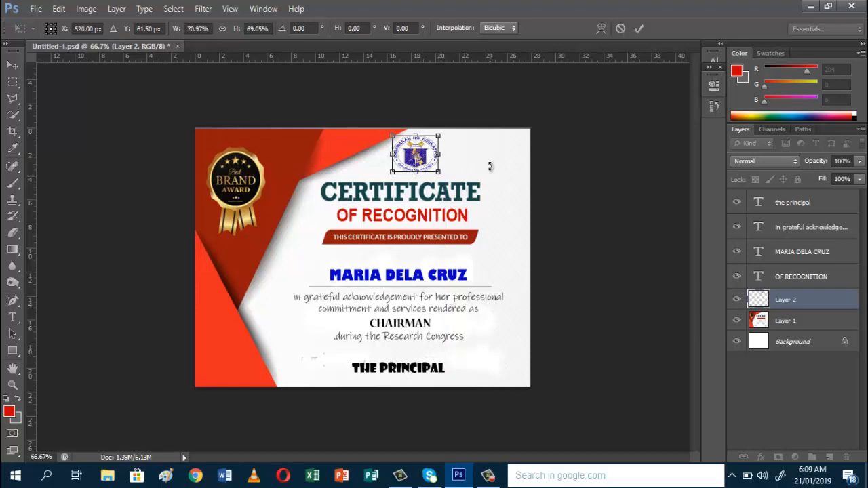
pyautogui.click(639, 28)
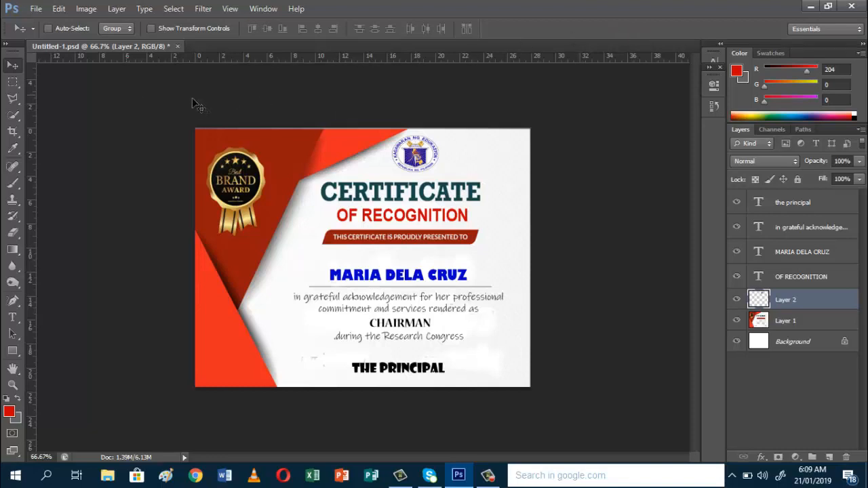
# Step: Open the sns logo image from the Pictures folder
pyautogui.click(35, 10)
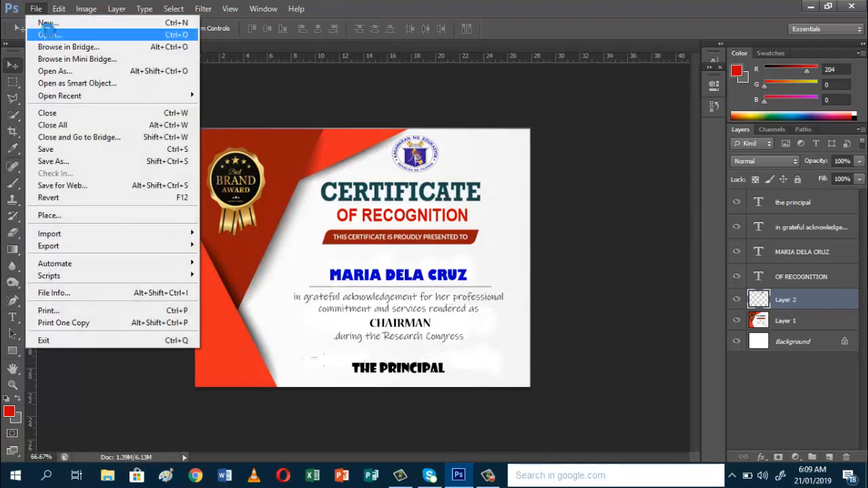
pyautogui.click(48, 31)
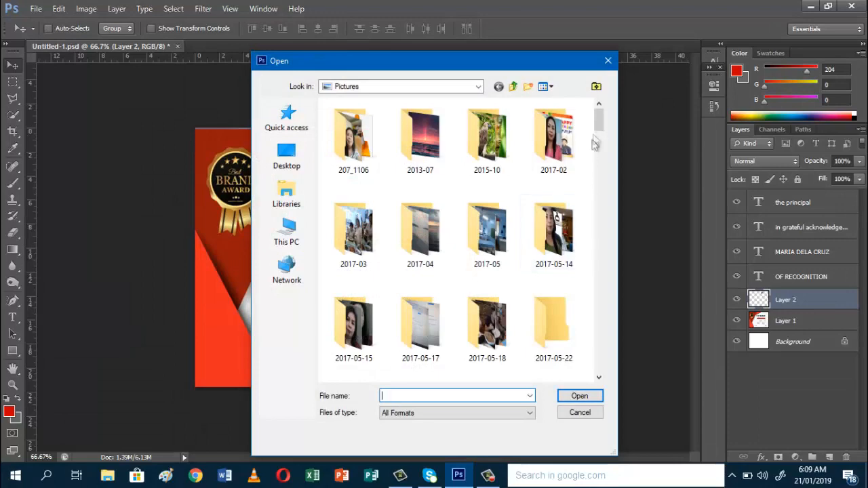
pyautogui.moveTo(599, 127); pyautogui.dragTo(604, 350)
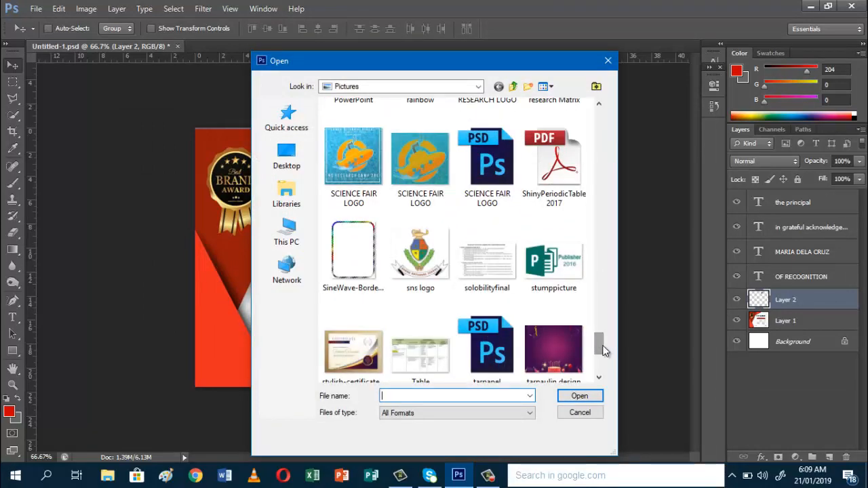
pyautogui.click(415, 263)
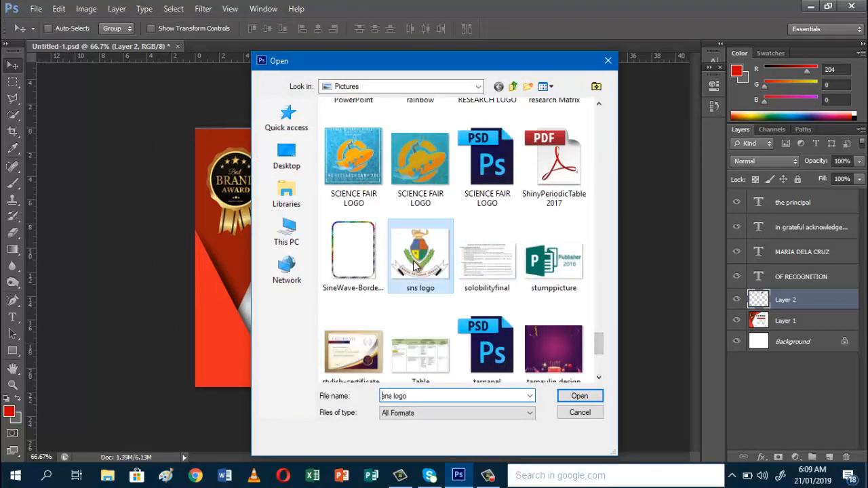
pyautogui.click(580, 397)
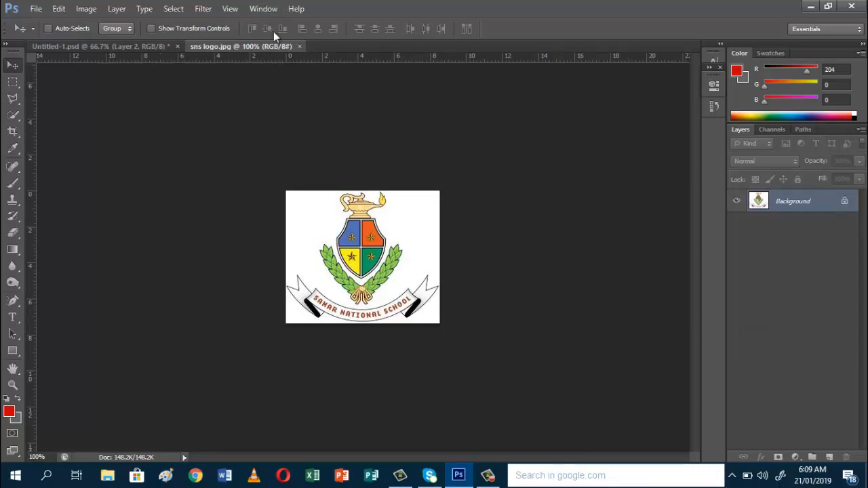
# Step: Arrange the sns logo image and the certificate side by side in the 2-up Vertical layout
pyautogui.click(259, 8)
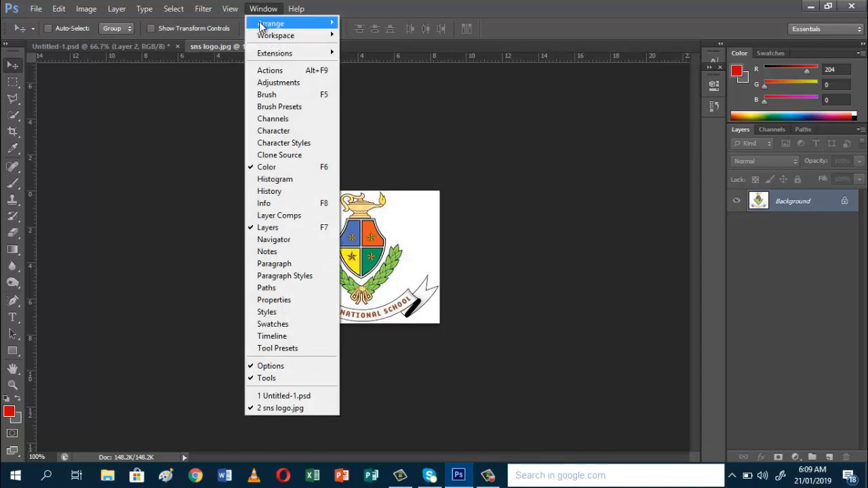
pyautogui.moveTo(265, 25)
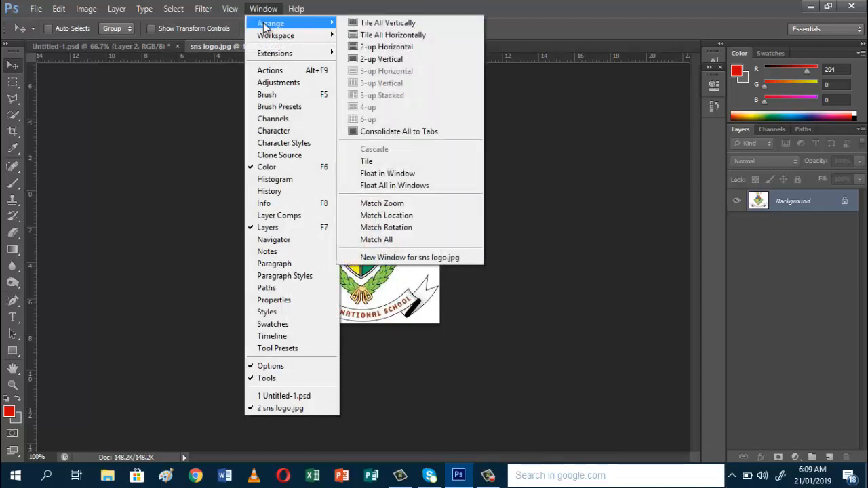
pyautogui.click(371, 58)
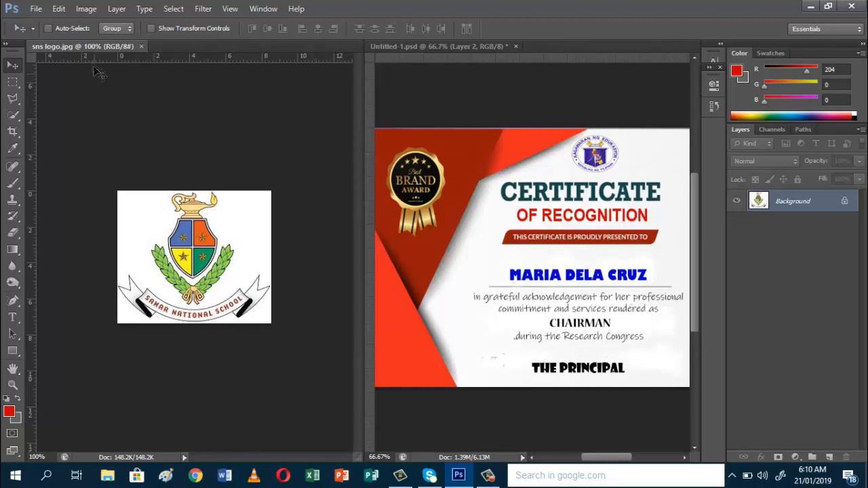
pyautogui.click(430, 45)
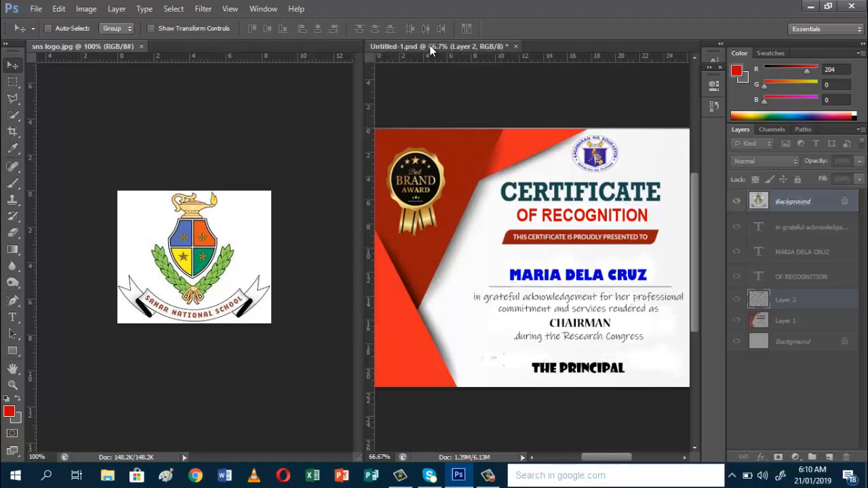
# Step: Copy the school logo from its image onto the certificate as a new layer, and close the sns logo file
pyautogui.click(102, 48)
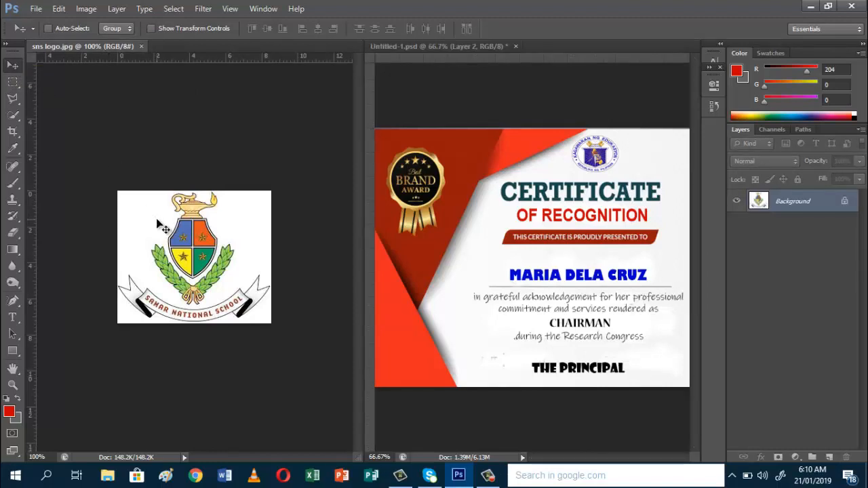
pyautogui.moveTo(163, 229); pyautogui.dragTo(500, 260)
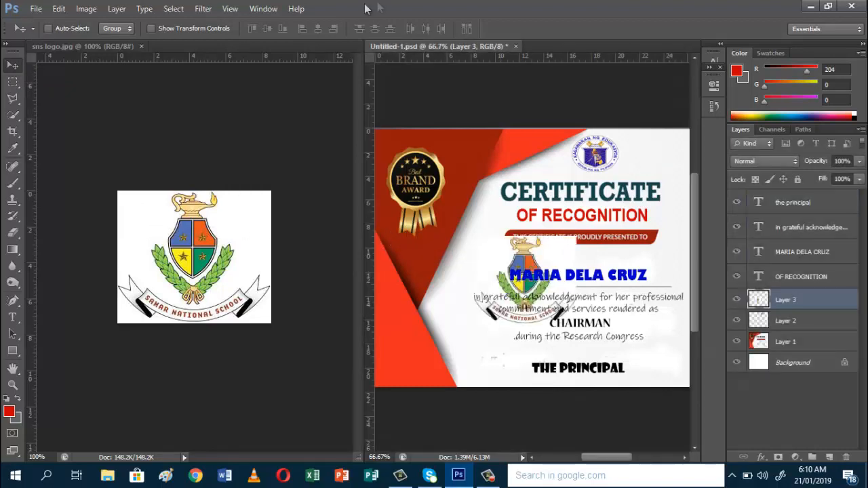
pyautogui.click(142, 47)
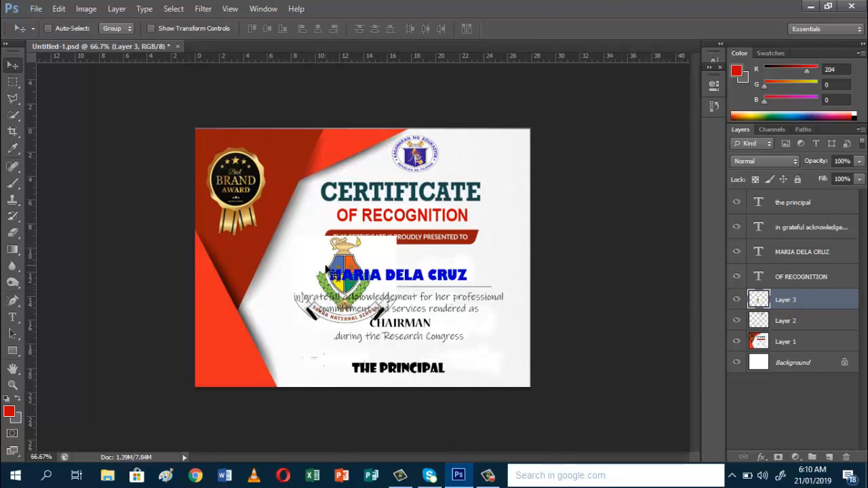
# Step: Scale the school logo with Free Transform to about 42% width and 44% height and move it beside the Department of Education seal
pyautogui.click(59, 10)
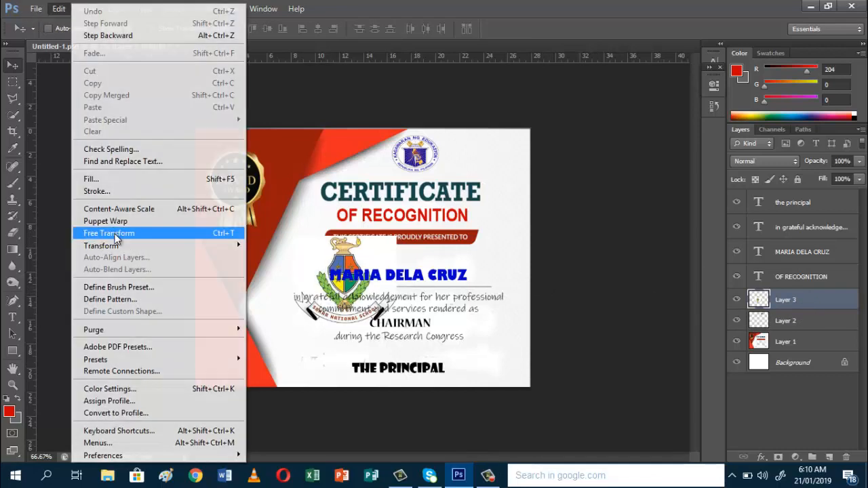
pyautogui.click(116, 234)
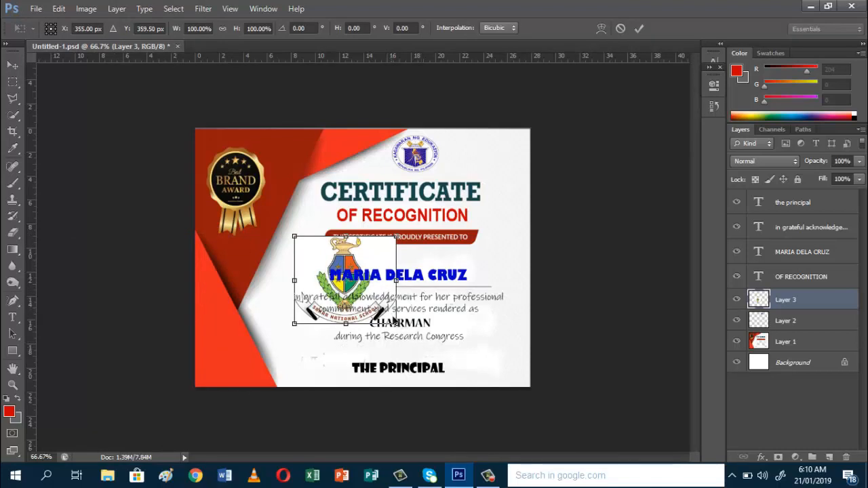
pyautogui.moveTo(395, 323); pyautogui.dragTo(468, 158)
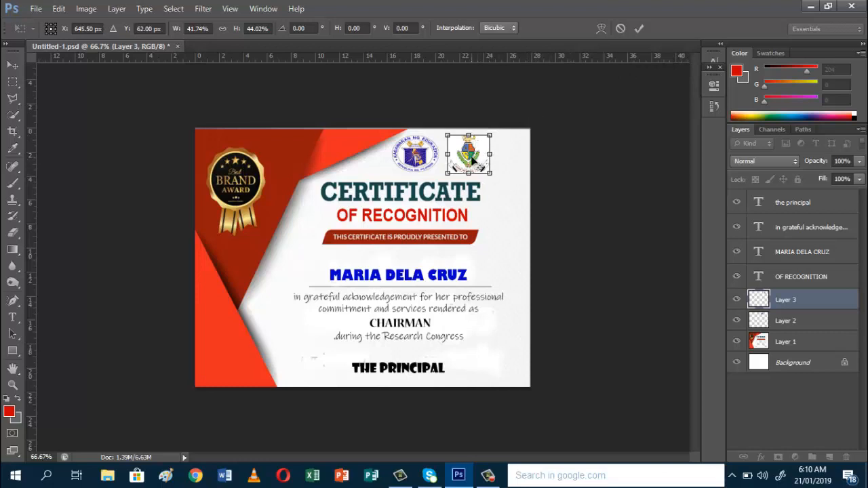
# Step: Try the school logo over the recipient's name, stretched to about 152% width and 83% height
pyautogui.moveTo(469, 153); pyautogui.dragTo(369, 278)
pyautogui.moveTo(458, 160); pyautogui.dragTo(393, 267)
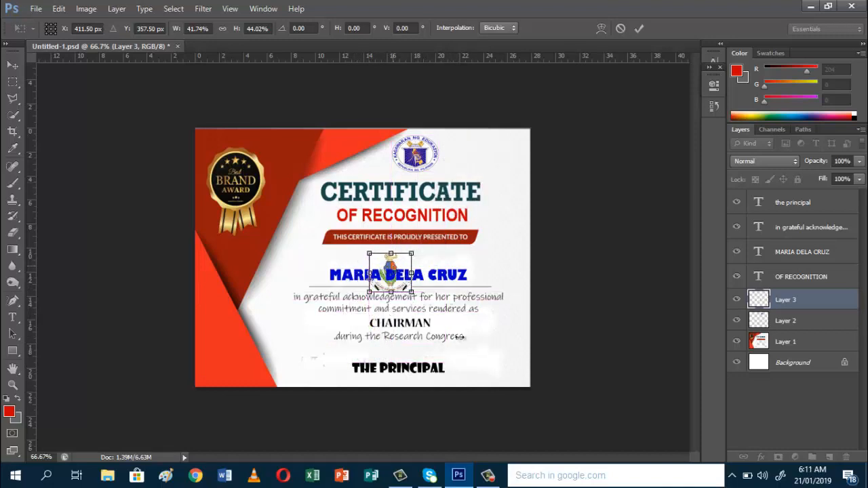
pyautogui.moveTo(412, 292); pyautogui.dragTo(463, 326)
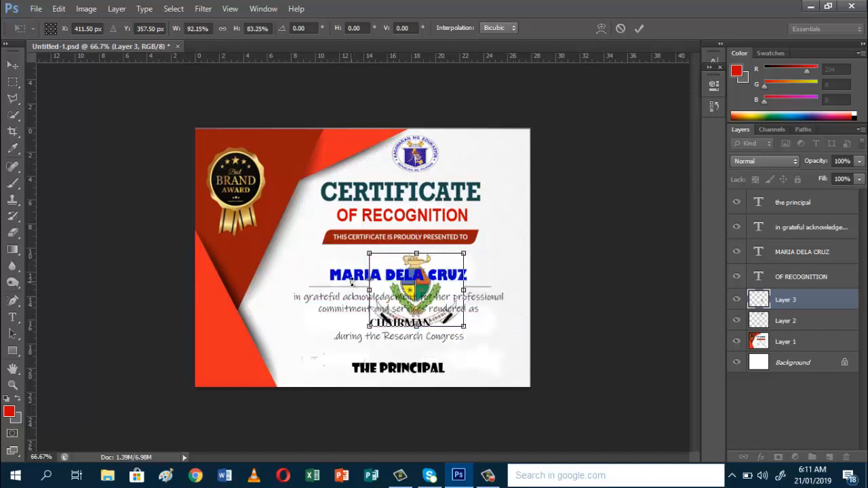
pyautogui.moveTo(369, 290); pyautogui.dragTo(307, 274)
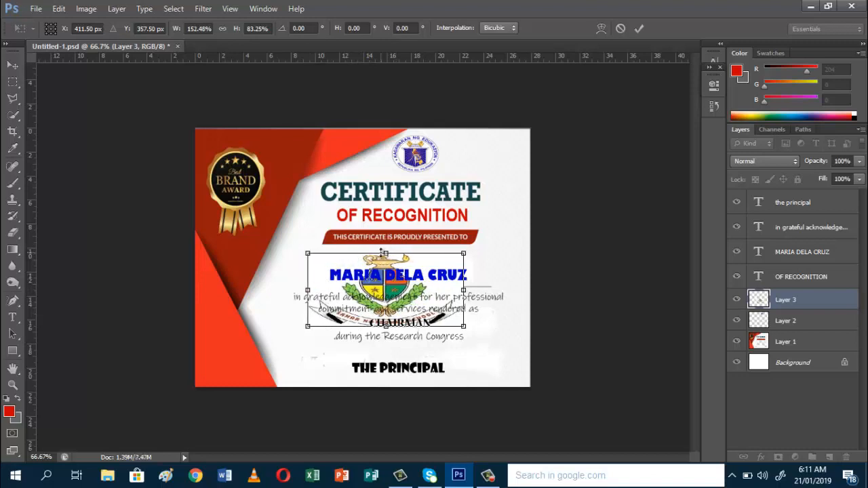
# Step: Shrink the school logo to about 52% width and 42% height, placed beside the Department of Education seal, and apply the transform
pyautogui.moveTo(386, 246); pyautogui.dragTo(386, 280)
pyautogui.moveTo(461, 325); pyautogui.dragTo(484, 156)
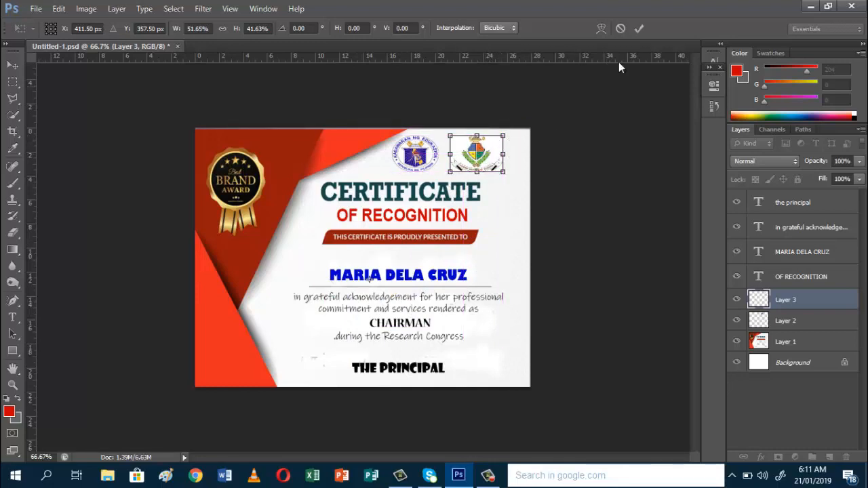
pyautogui.click(639, 28)
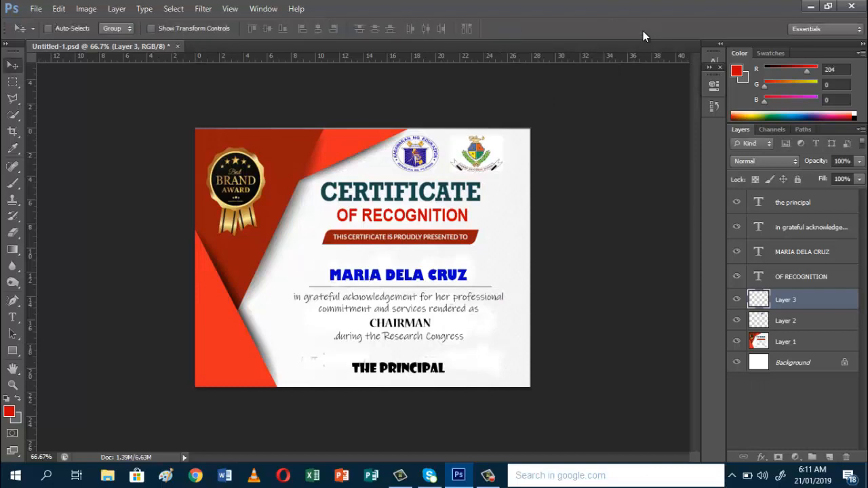